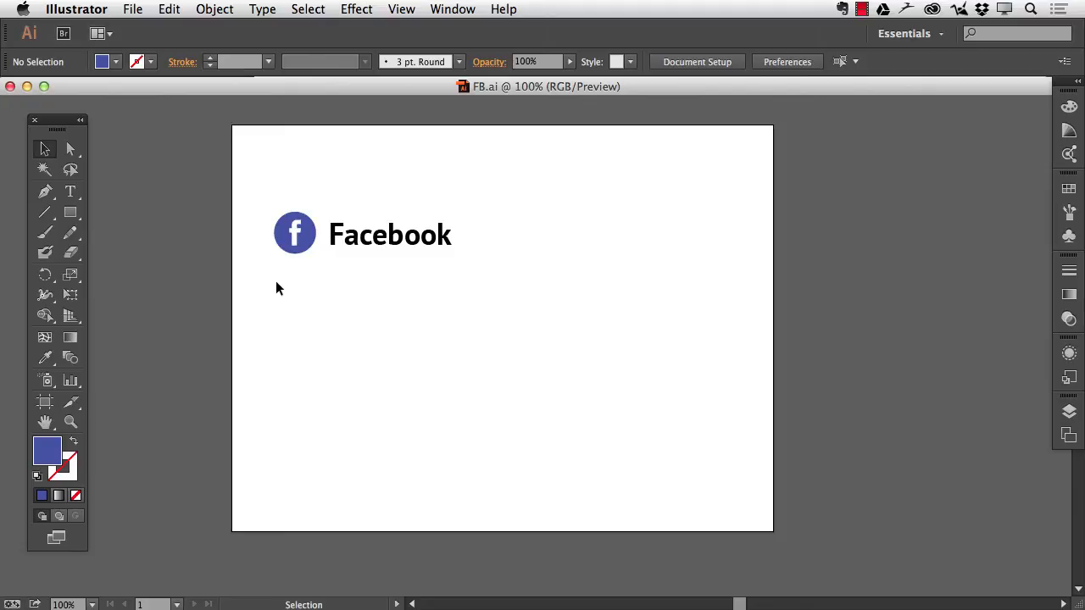
# Look at the open Edge Reflow page, then return to the Illustrator artwork.
pyautogui.press('super')
pyautogui.press('super+Tab')
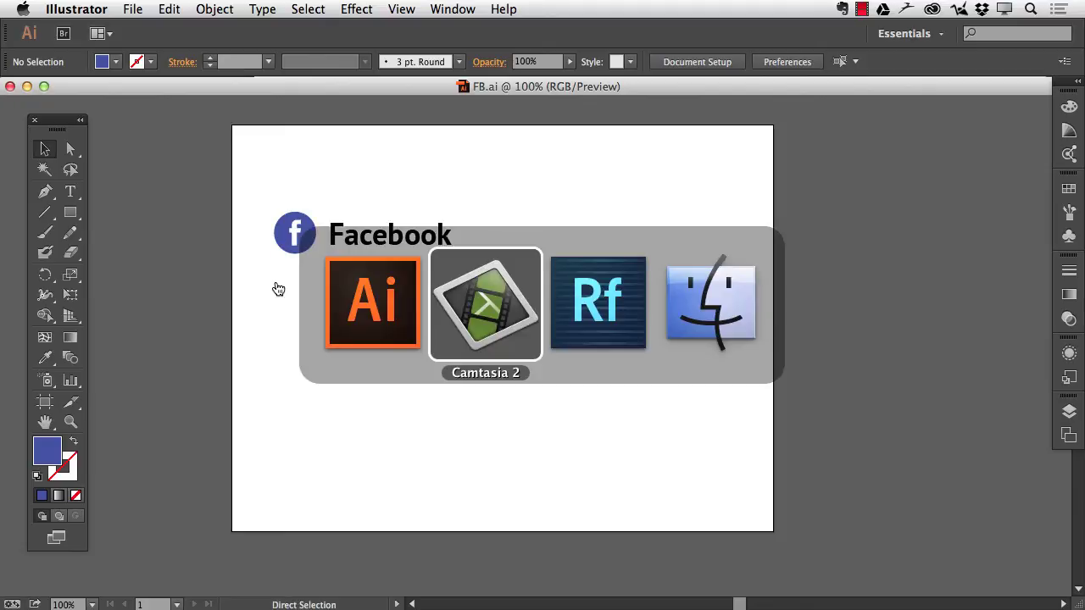
pyautogui.press('super+Tab')
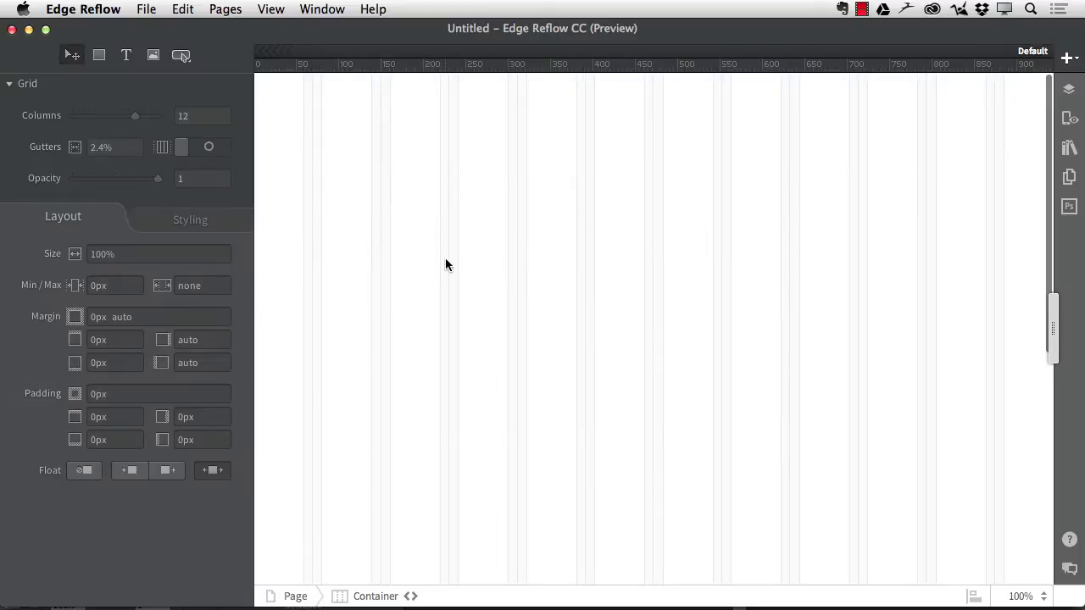
pyautogui.press('super+Tab')
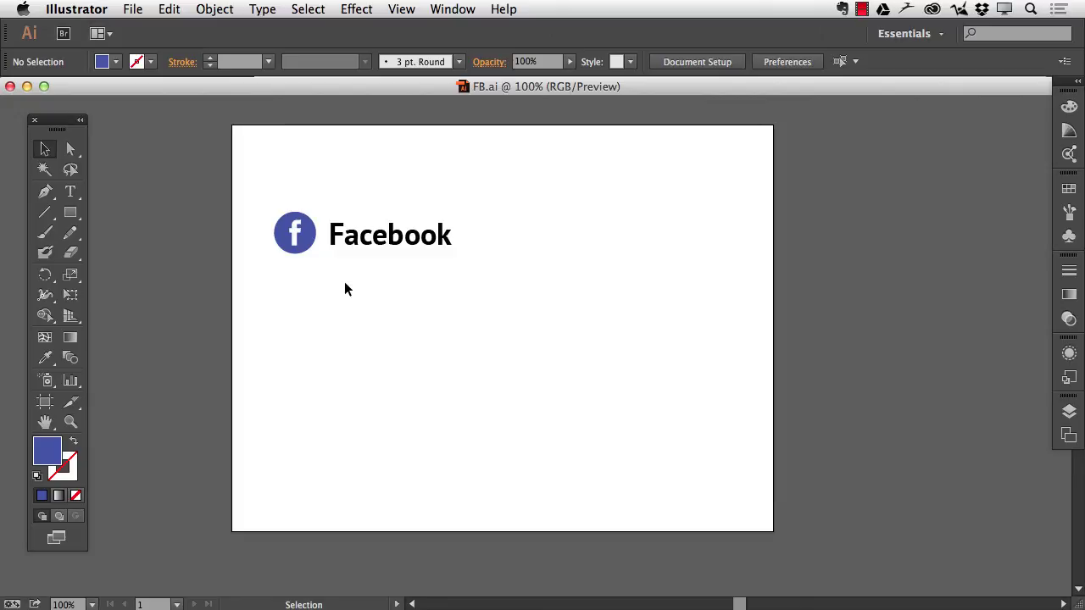
# Start saving the artwork as FB.svg, preview its SVG code, then cancel the export.
pyautogui.click(132, 9)
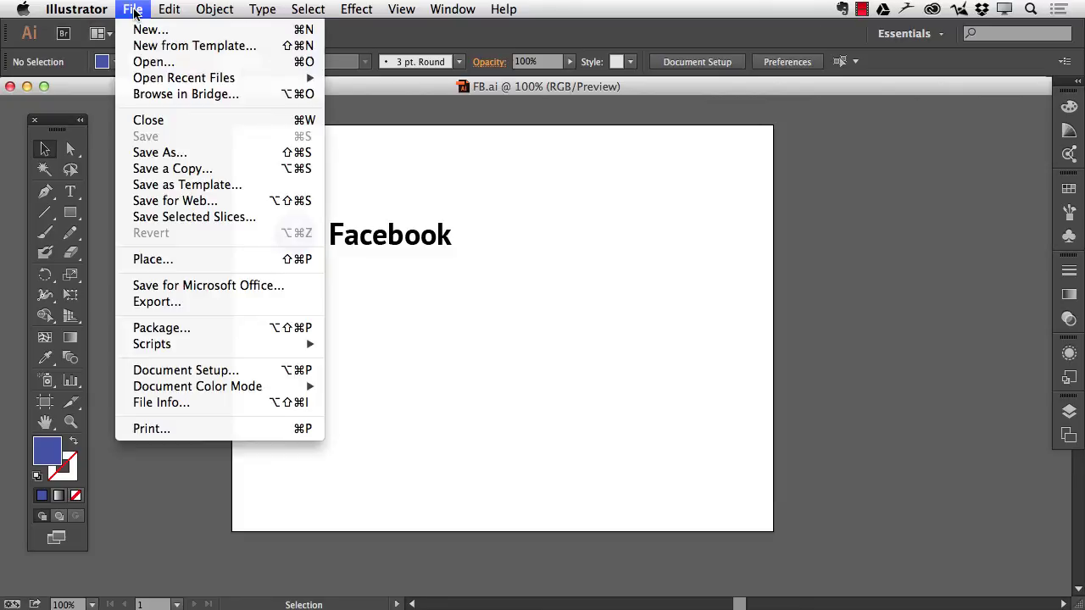
pyautogui.click(179, 155)
pyautogui.click(475, 378)
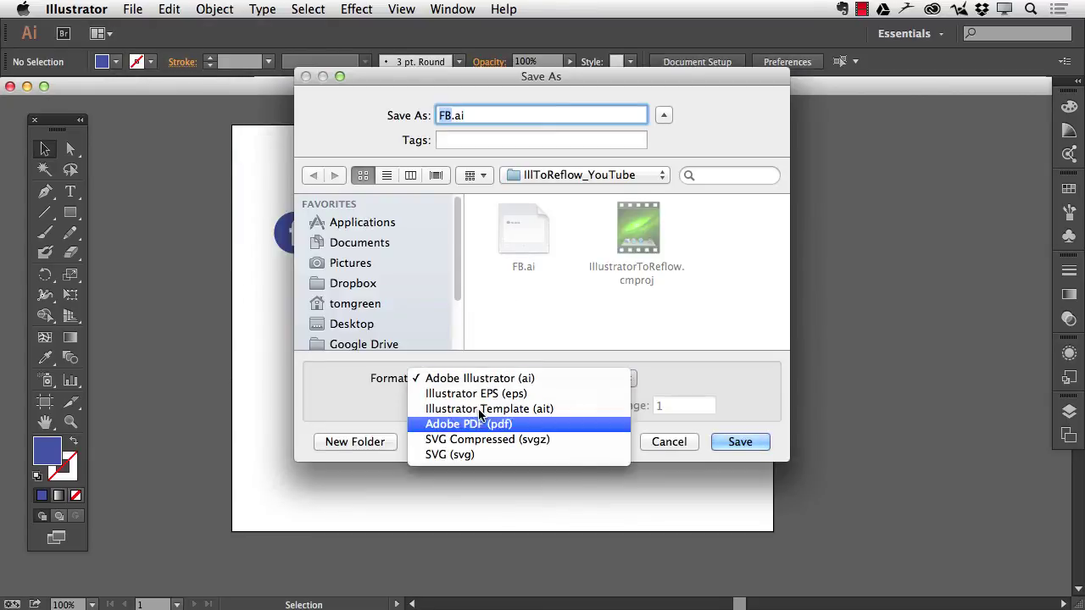
pyautogui.click(473, 457)
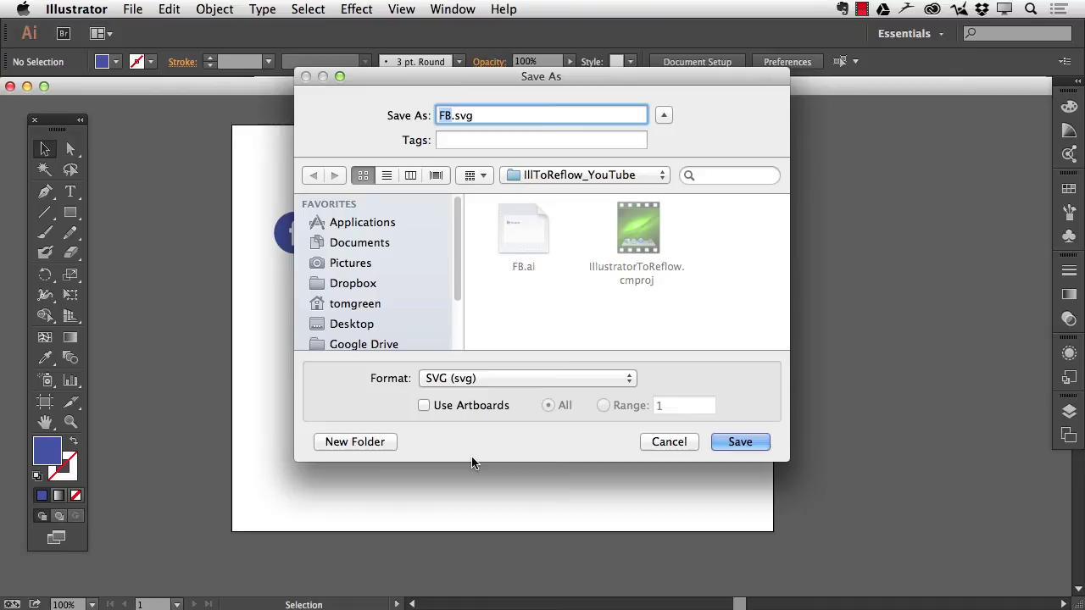
pyautogui.click(751, 446)
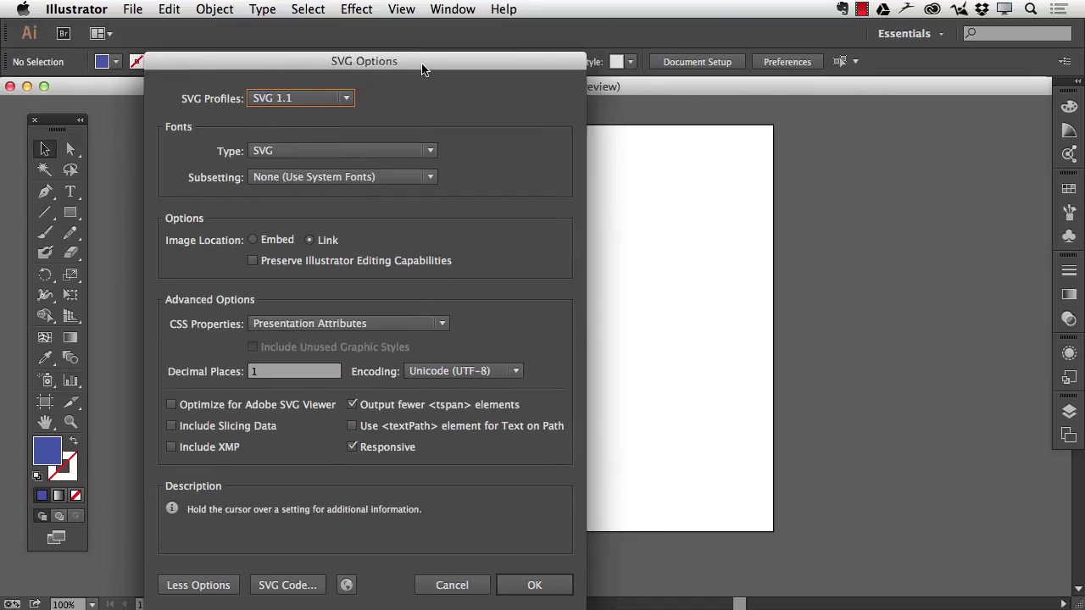
pyautogui.moveTo(427, 63); pyautogui.dragTo(430, 41)
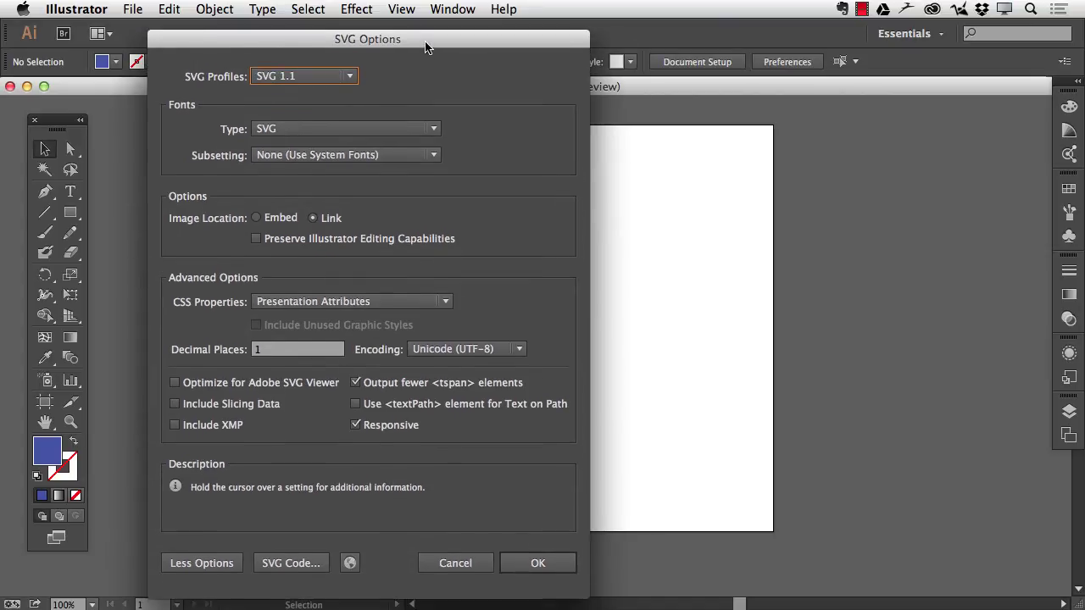
pyautogui.click(292, 566)
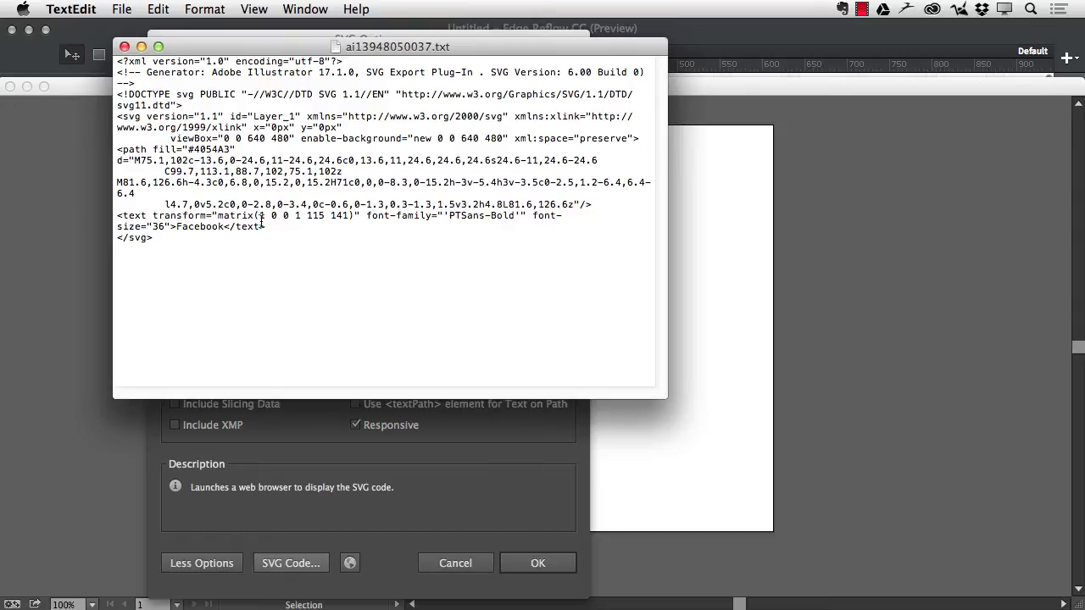
pyautogui.click(124, 46)
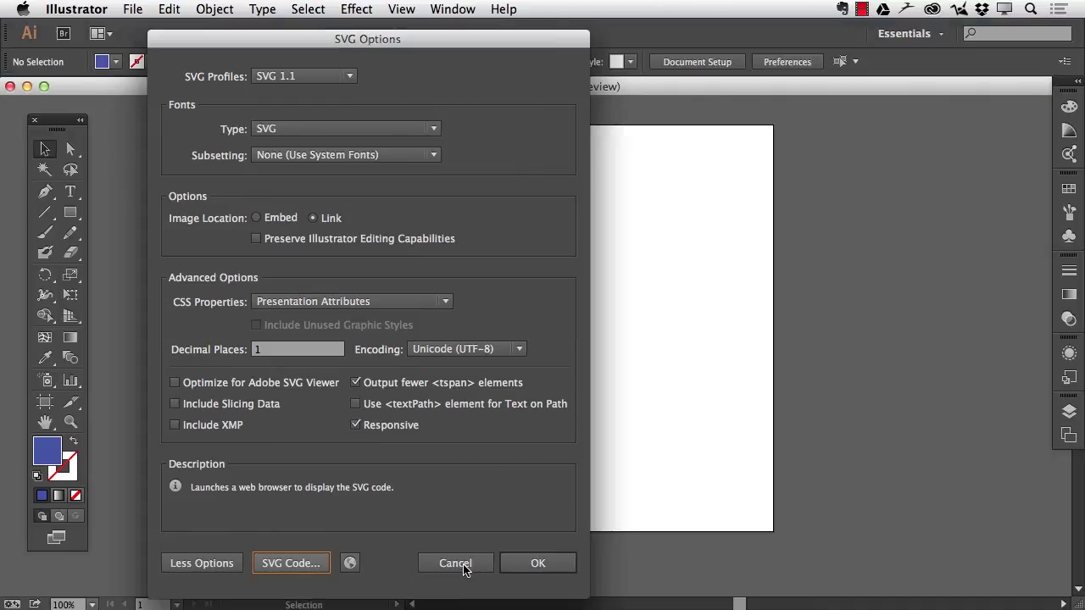
pyautogui.click(458, 568)
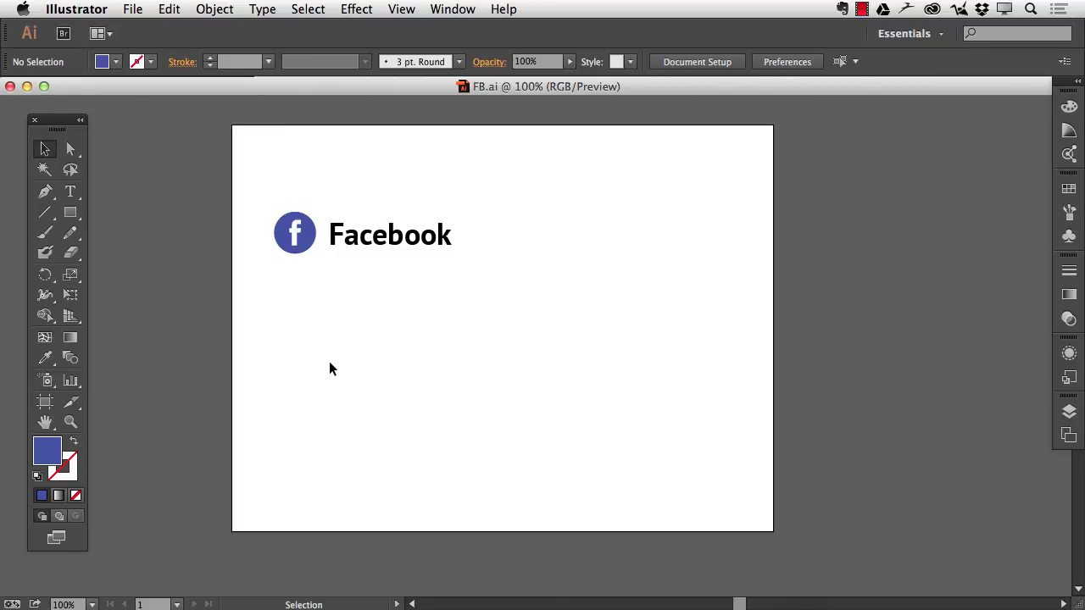
# Marquee-select the round Facebook icon, copy it, and switch to Edge Reflow.
pyautogui.moveTo(250, 181); pyautogui.dragTo(319, 287)
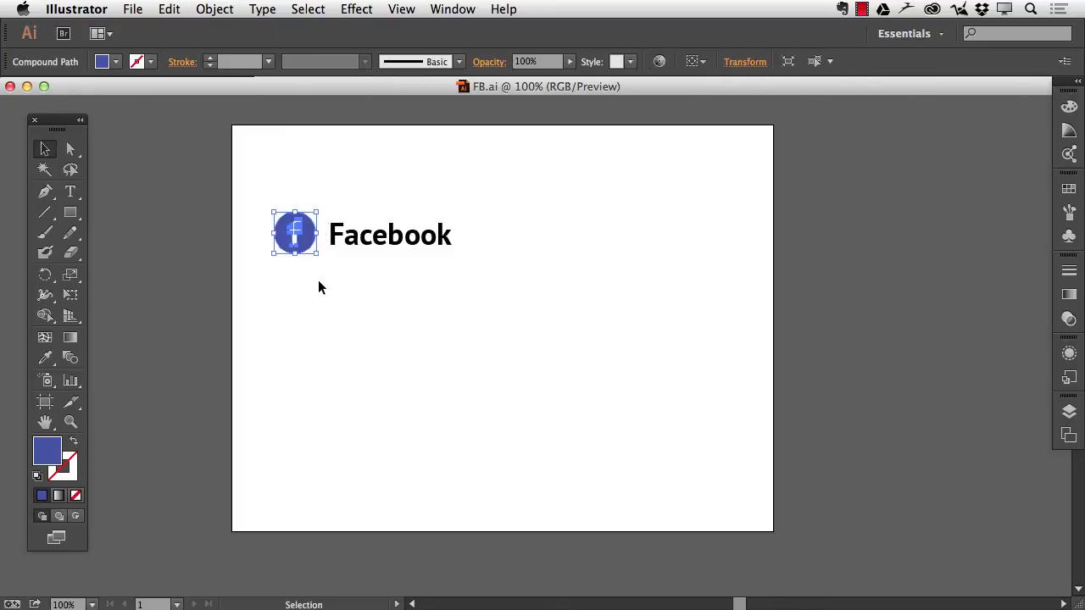
pyautogui.press('a')
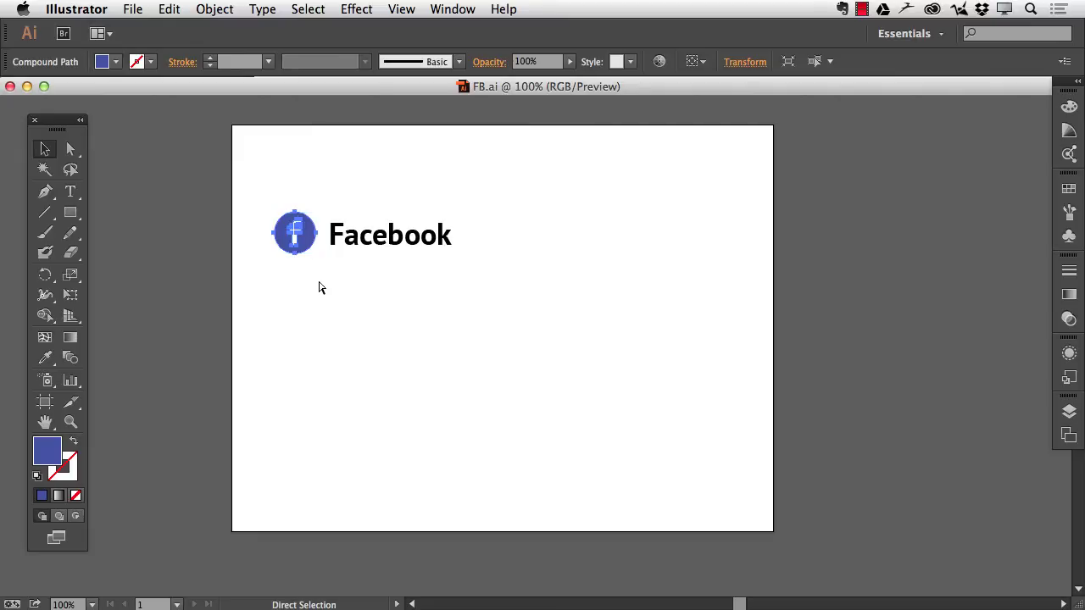
pyautogui.press('v')
pyautogui.press('a')
pyautogui.press('super+Tab')
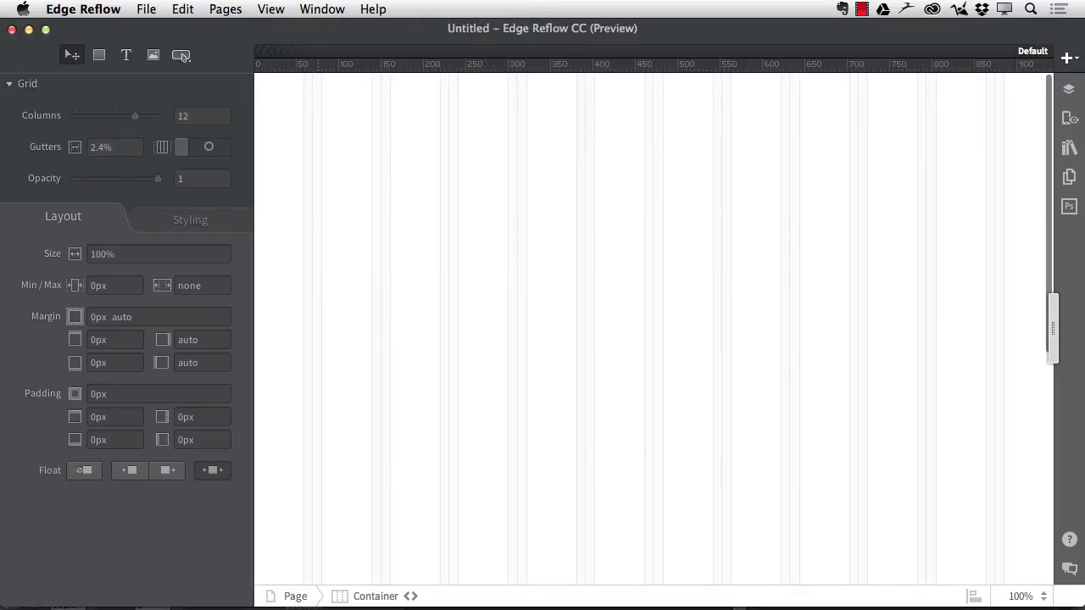
# Paste the icon as pastedsvg.svg, resize it to 14.55% width by 137.19px height.
pyautogui.press('super+v')
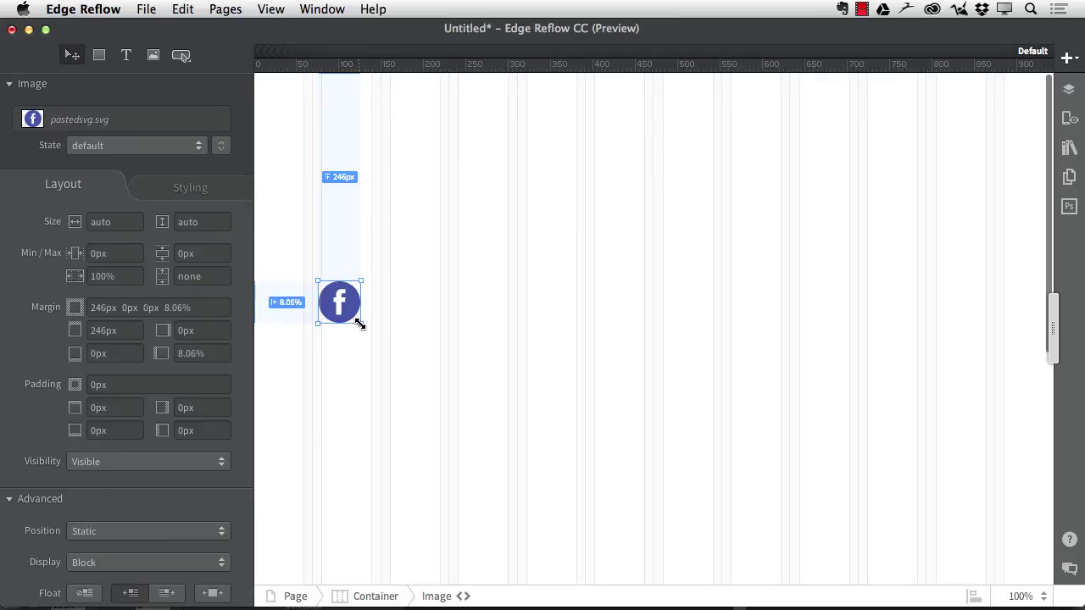
pyautogui.moveTo(361, 323); pyautogui.dragTo(434, 401)
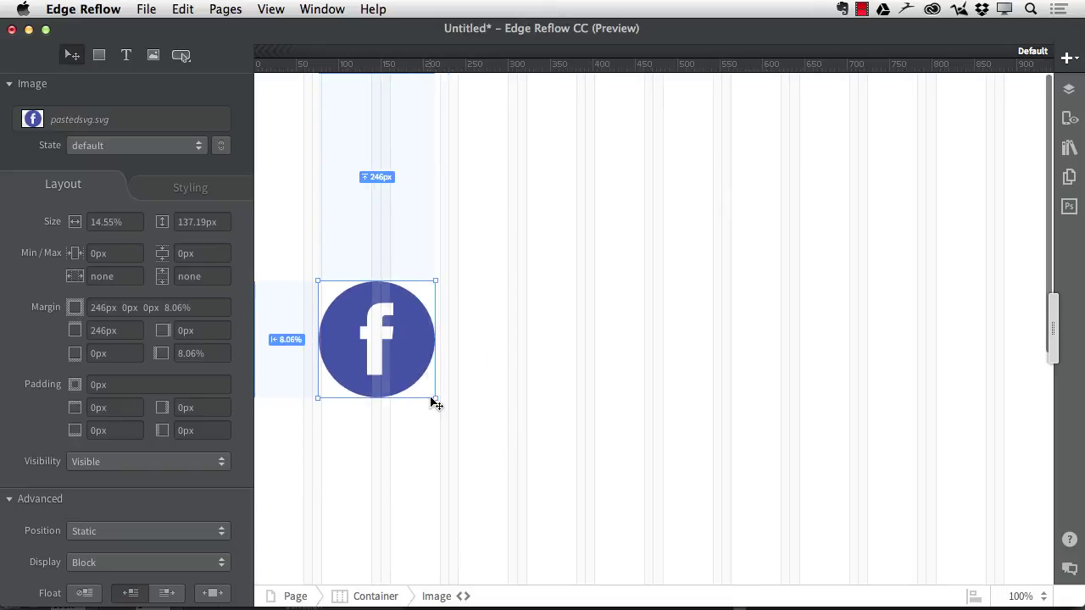
pyautogui.press('super+Tab')
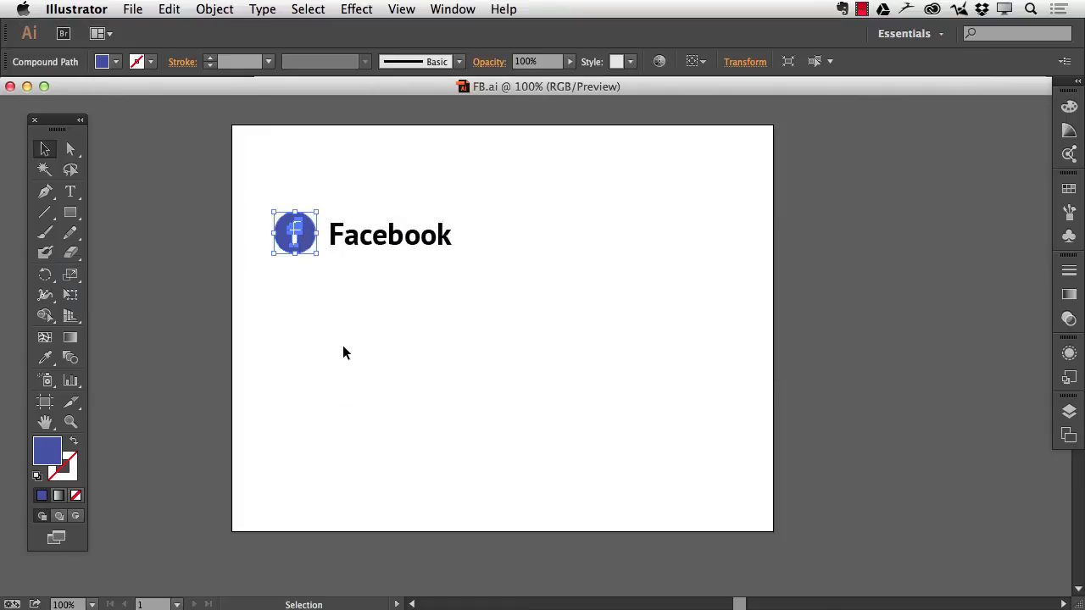
# Select the Facebook icon together with the live Facebook text and copy them.
pyautogui.click(343, 347)
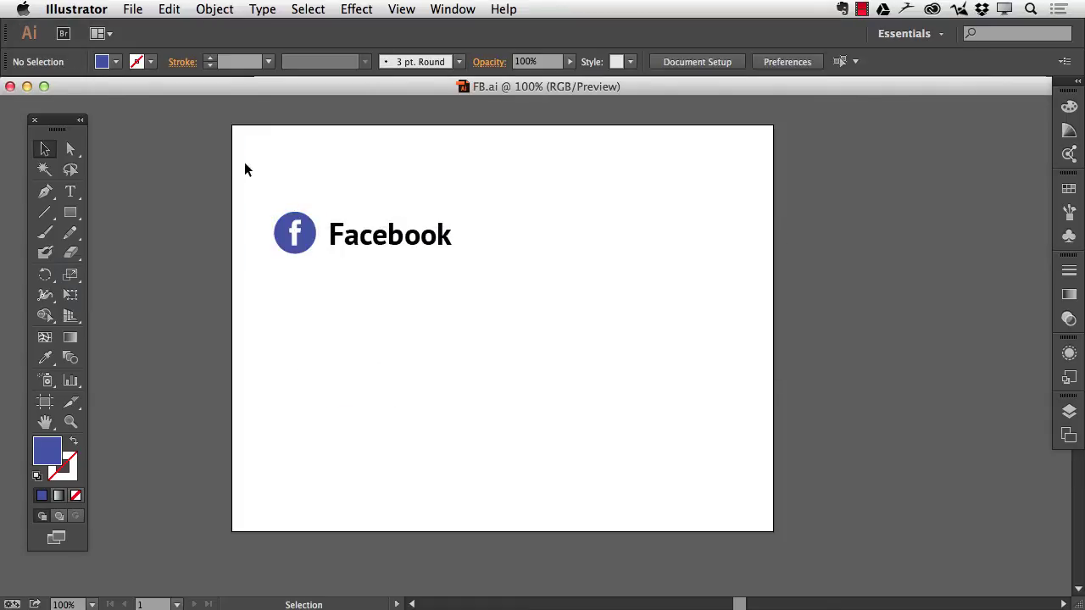
pyautogui.moveTo(263, 185); pyautogui.dragTo(402, 288)
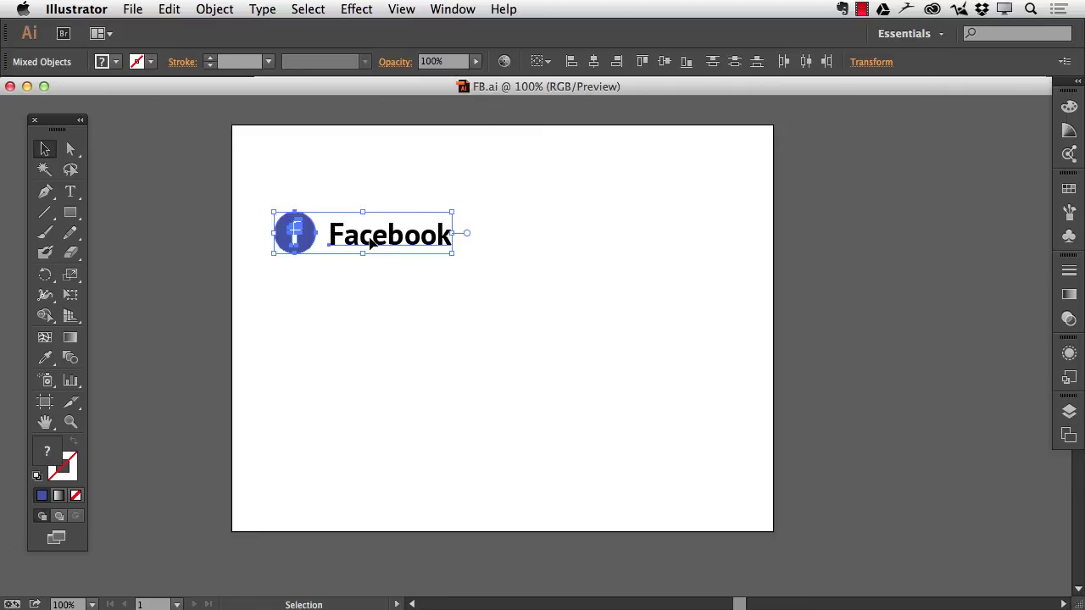
pyautogui.press('super+c')
pyautogui.press('super+f')
# Try pasting the icon and live text into Edge Reflow; nothing new appears on the page.
pyautogui.press('super+Tab')
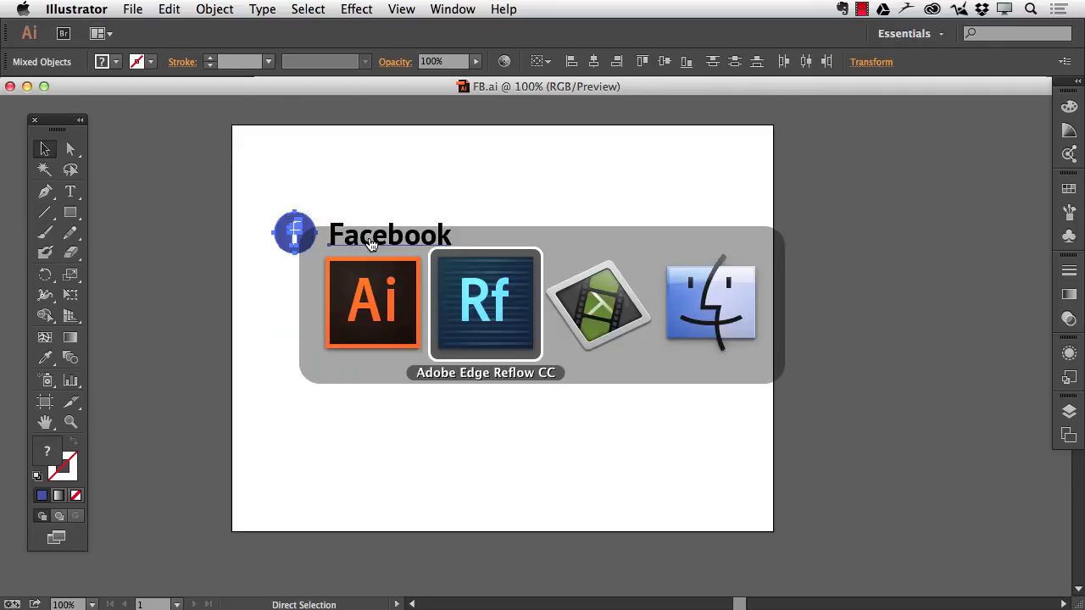
pyautogui.click(609, 310)
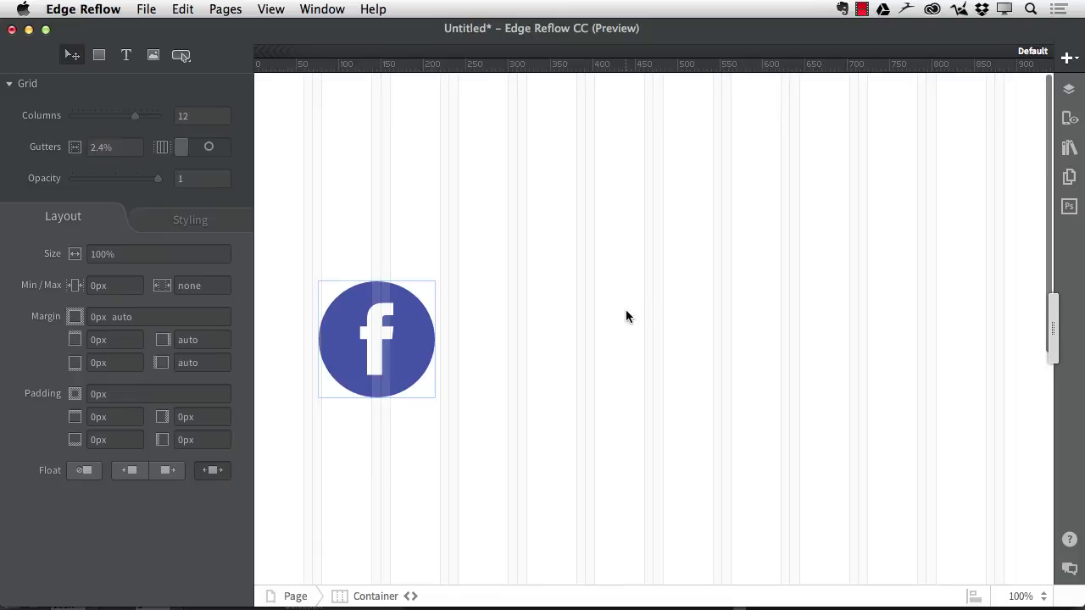
pyautogui.press('super+v')
pyautogui.press('super+Tab')
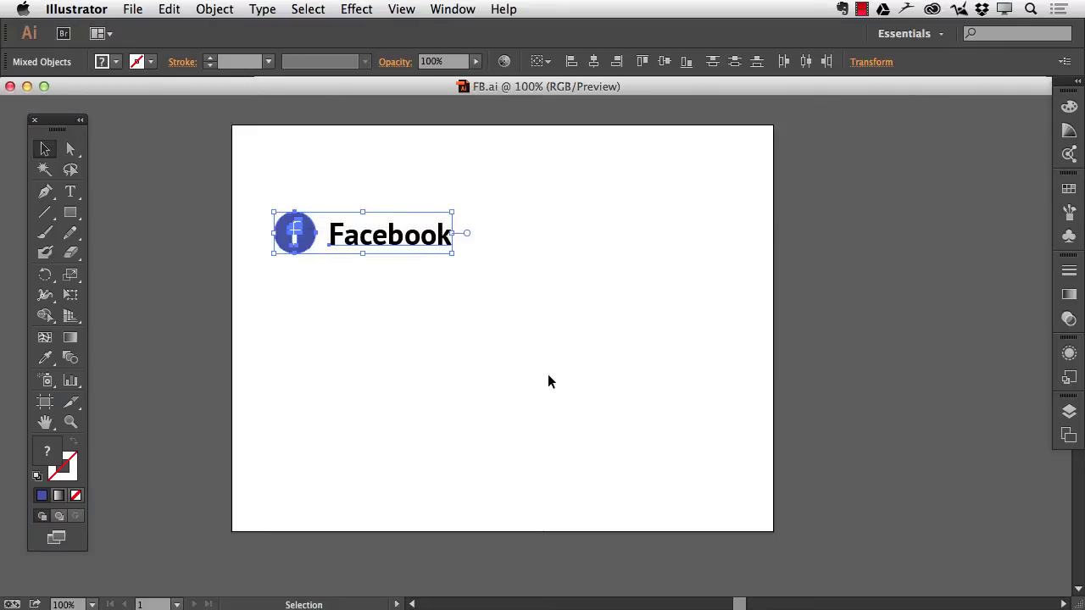
# Convert the 'Facebook' text into outlines with Type > Create Outlines.
pyautogui.click(548, 382)
pyautogui.click(390, 238)
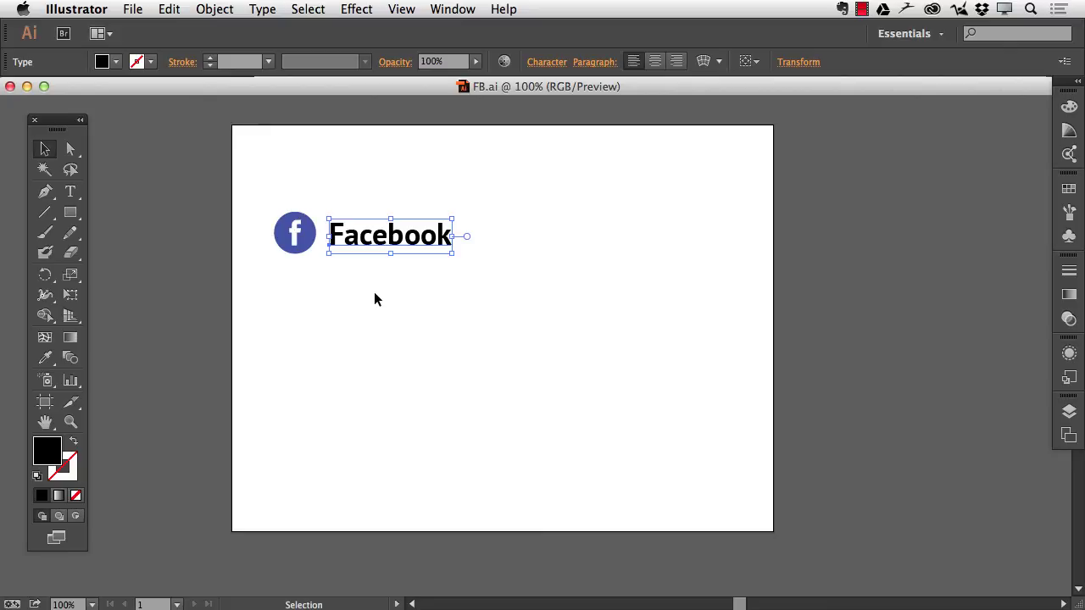
pyautogui.click(270, 9)
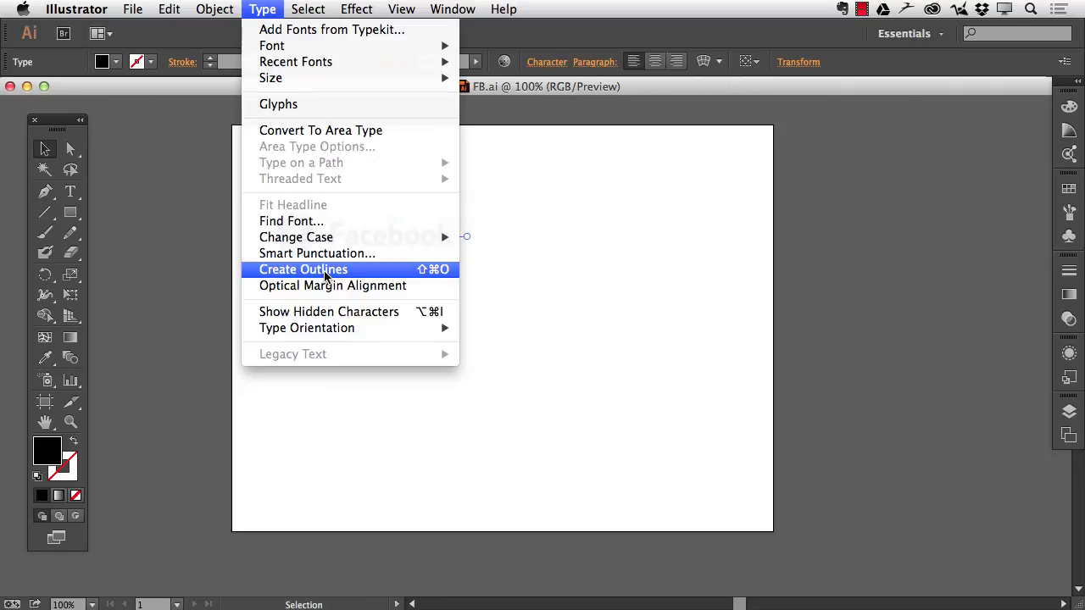
pyautogui.click(325, 273)
pyautogui.click(453, 314)
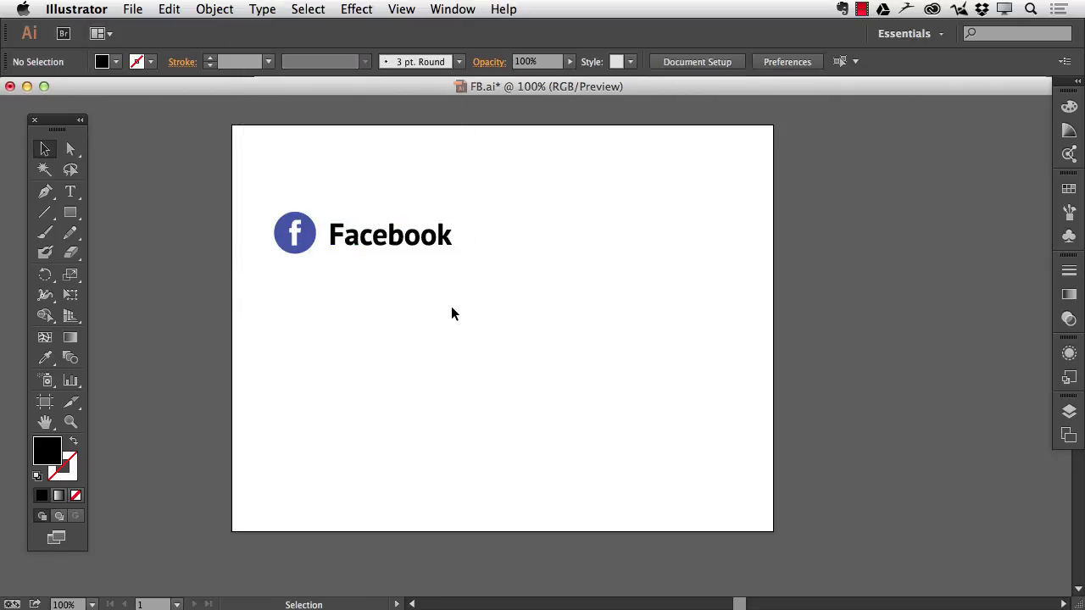
# Select the outlined word and icon together, copy them, and switch to Edge Reflow.
pyautogui.moveTo(261, 192); pyautogui.dragTo(475, 310)
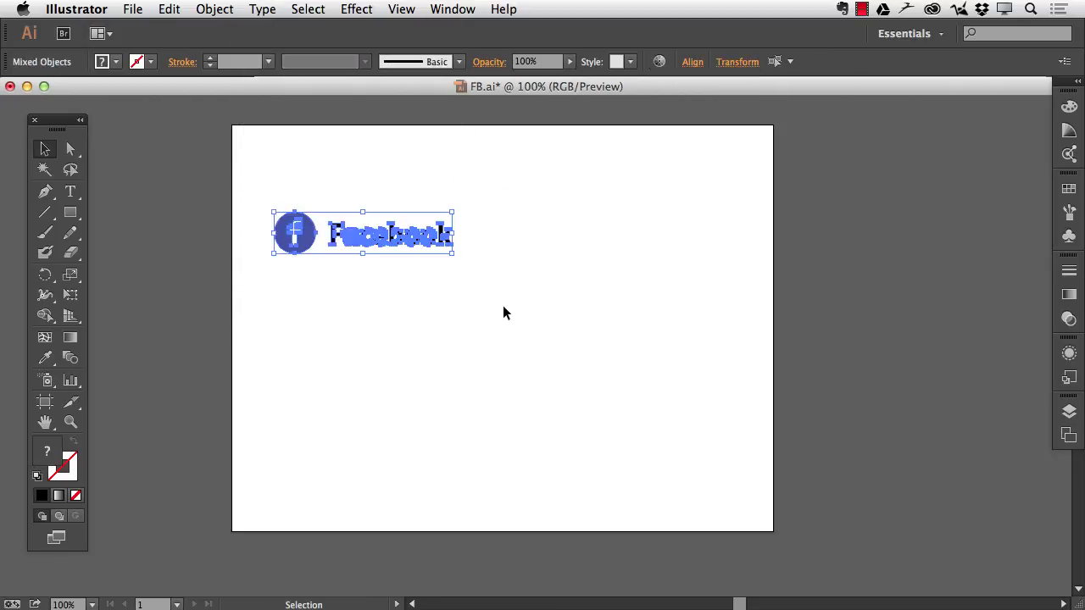
pyautogui.press('a')
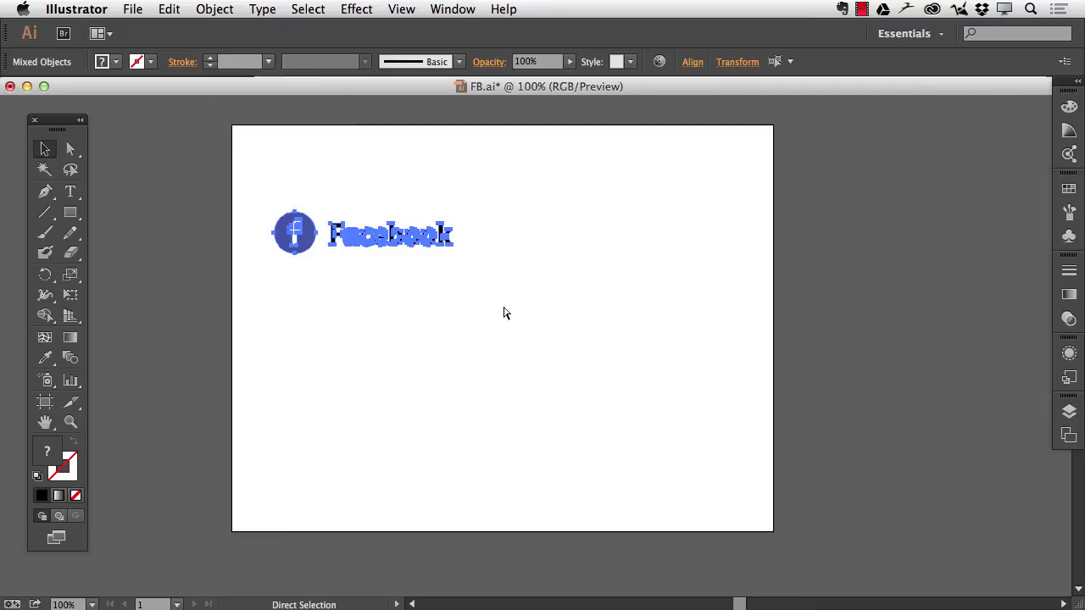
pyautogui.press('v')
pyautogui.press('a')
pyautogui.press('super+Tab')
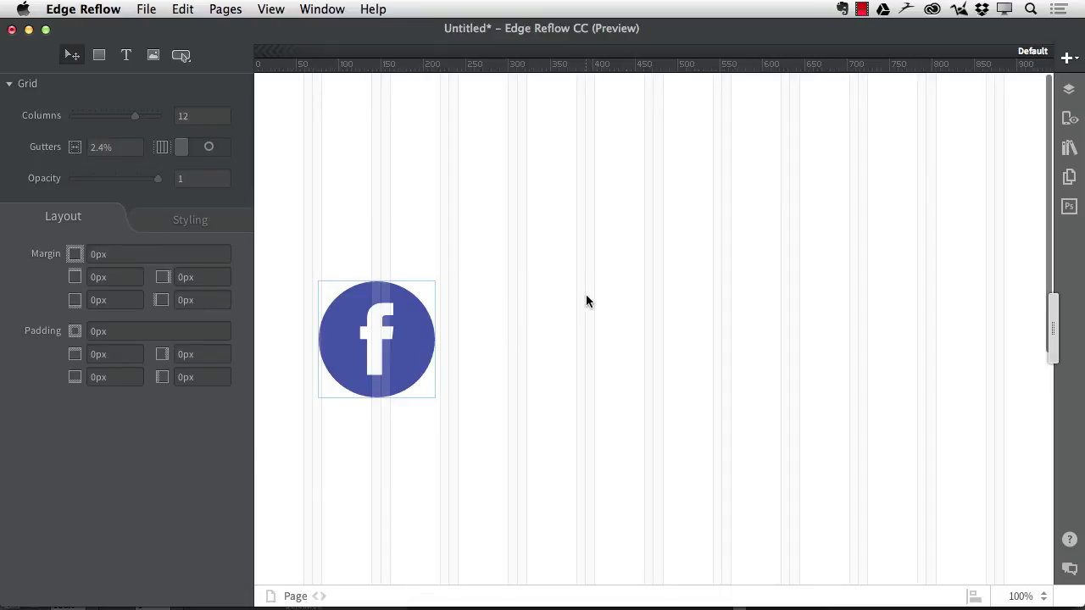
# Paste the logo as pastedsvg 1.svg and resize it to 37.58% width by 83.19px height.
pyautogui.press('super+v')
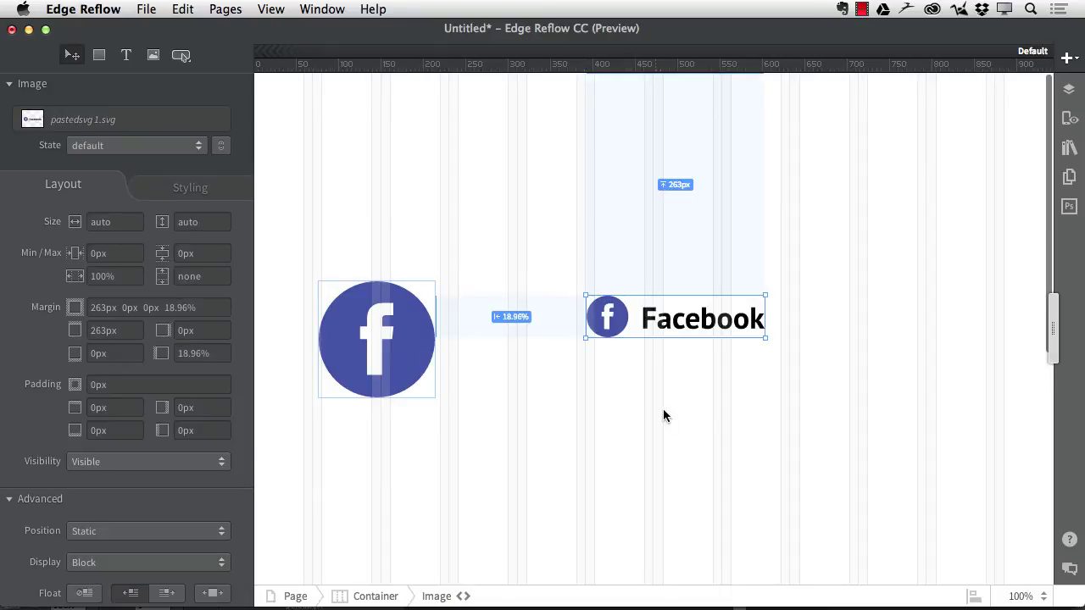
pyautogui.moveTo(764, 337); pyautogui.dragTo(615, 366)
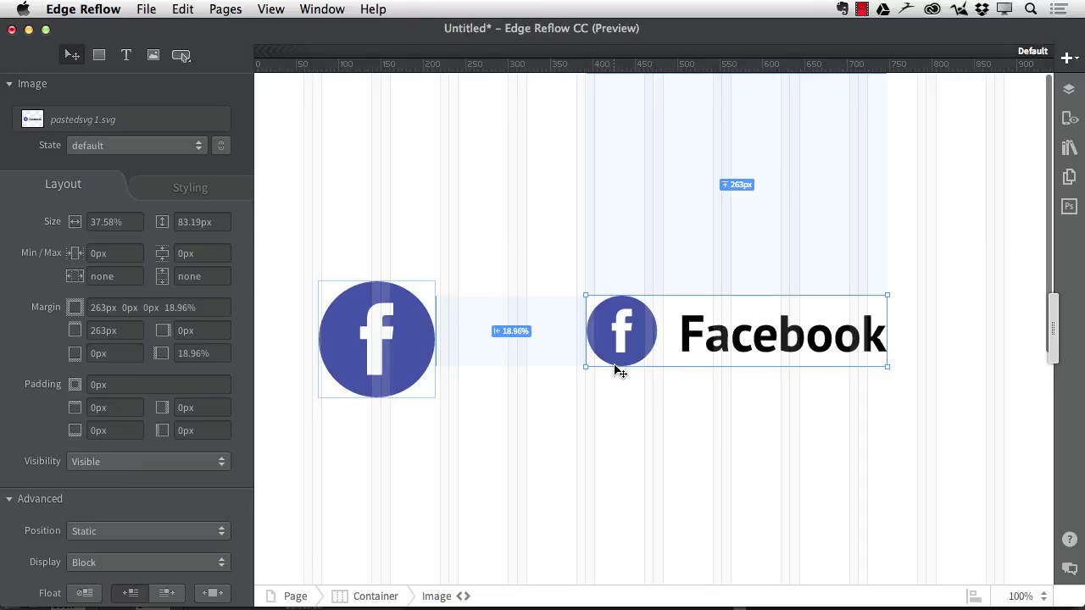
# Back in FB.ai, deselect and marquee-select only the round Facebook icon.
pyautogui.press('super+Tab')
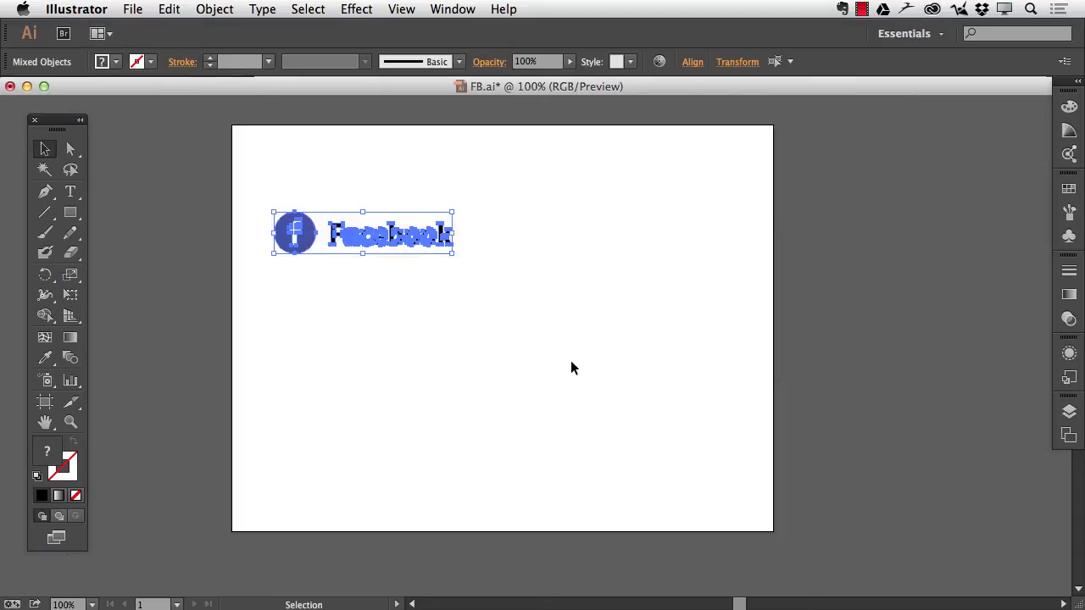
pyautogui.click(573, 368)
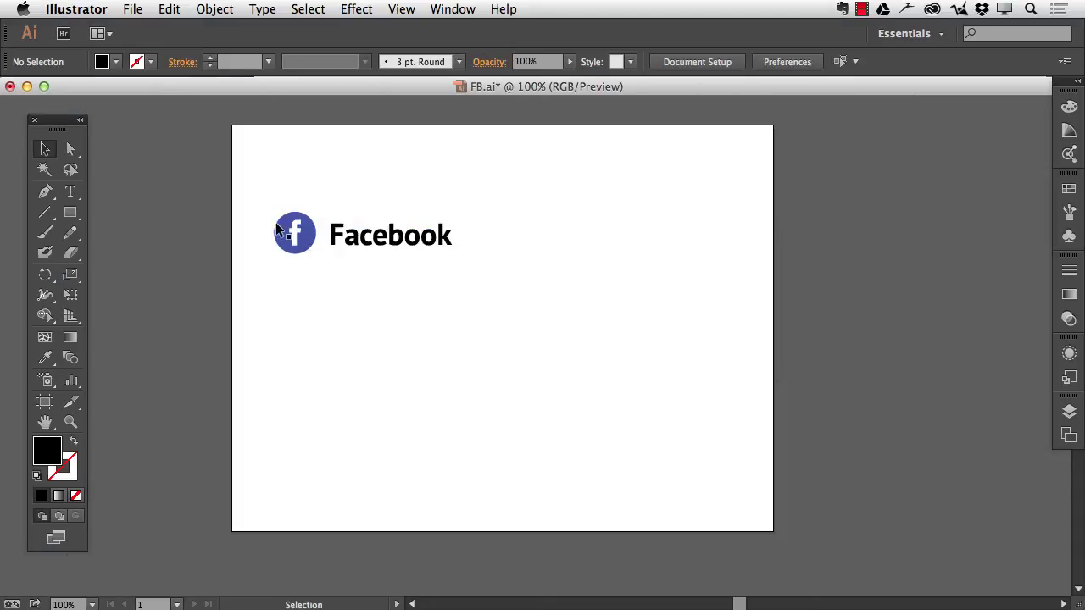
pyautogui.moveTo(247, 197); pyautogui.dragTo(320, 270)
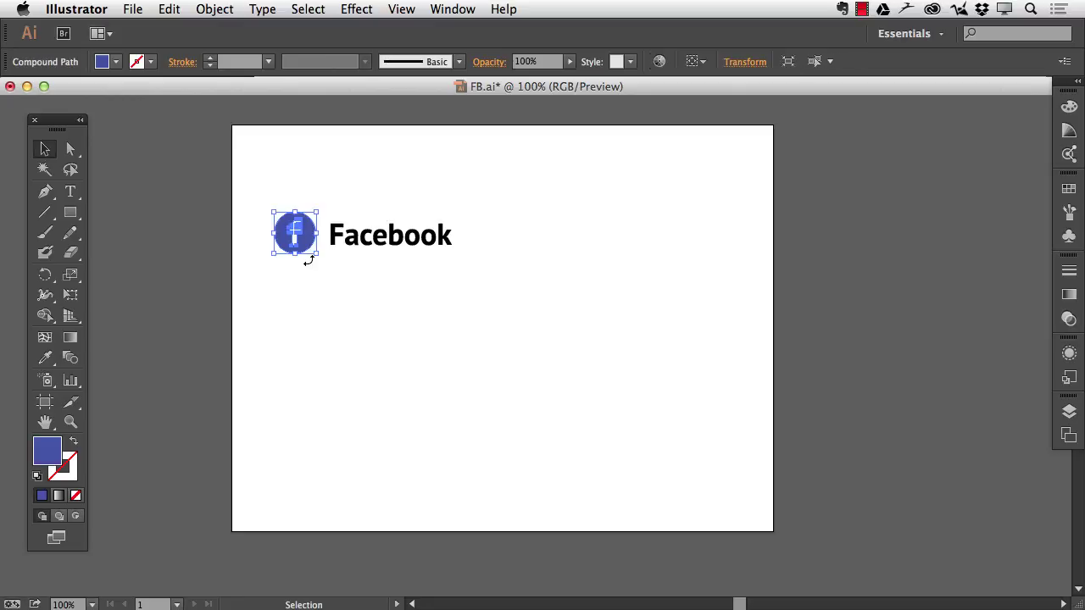